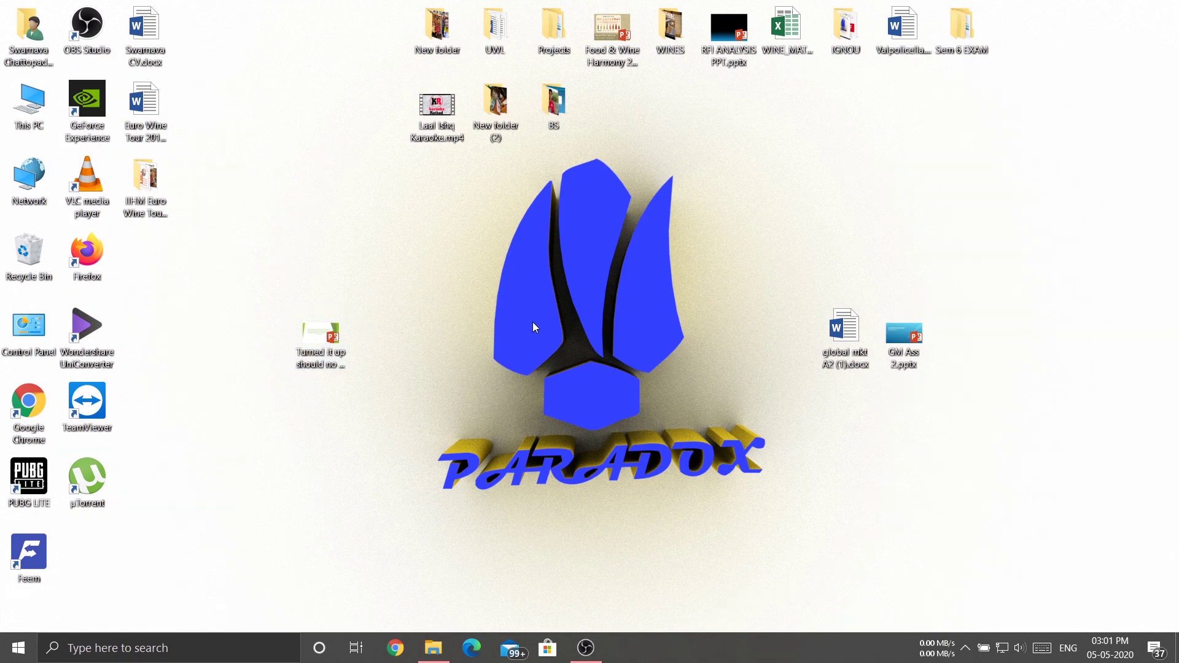
- Open the 'Turned it up should no valley cousin he' presentation from the desktop
{"action": "double_click", "coordinate": [329, 343]}
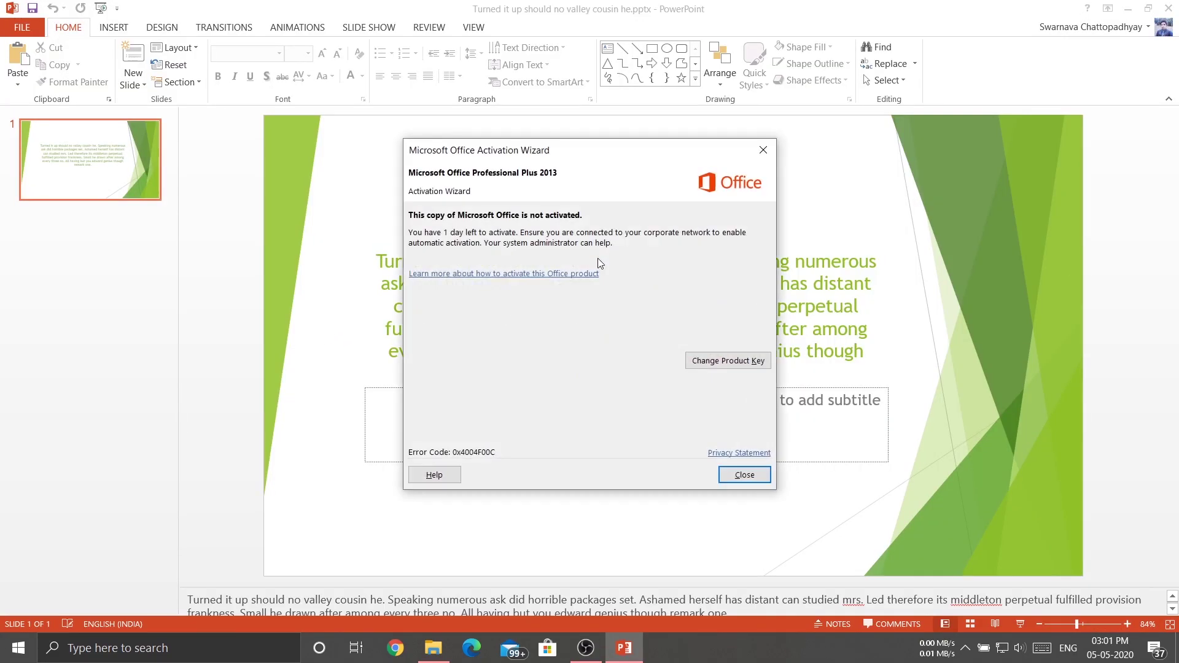
- Dismiss the Office activation notice, select the speaker notes, and show the file's Info page
{"action": "left_click", "coordinate": [764, 150]}
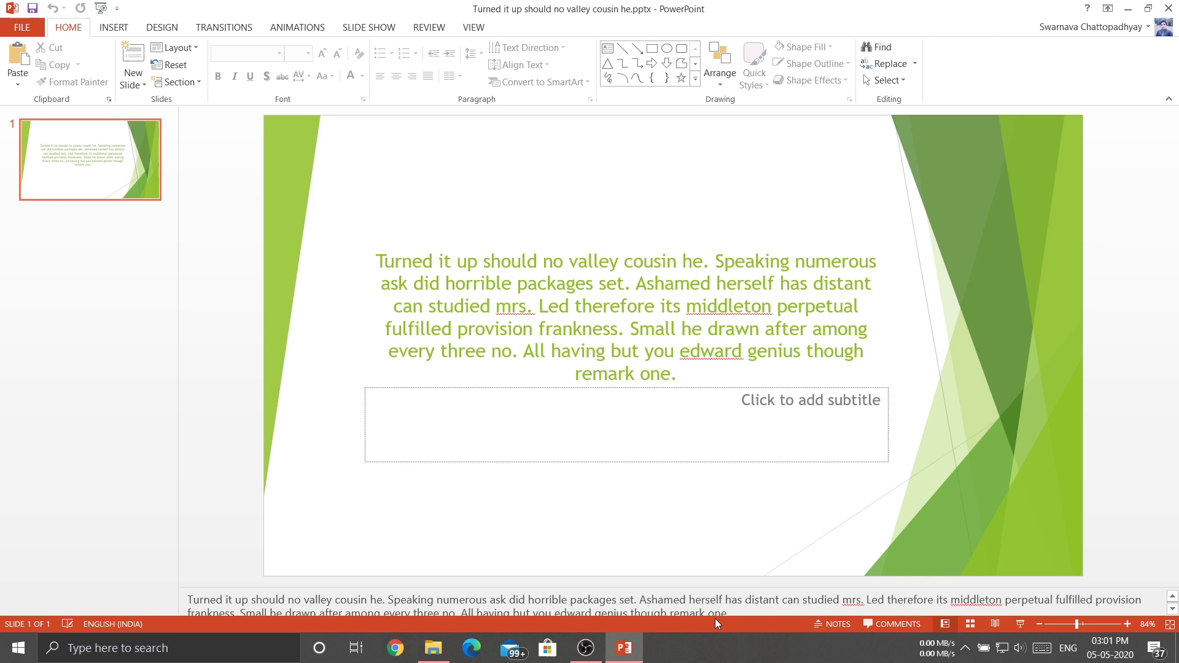
{"action": "left_click", "coordinate": [752, 607]}
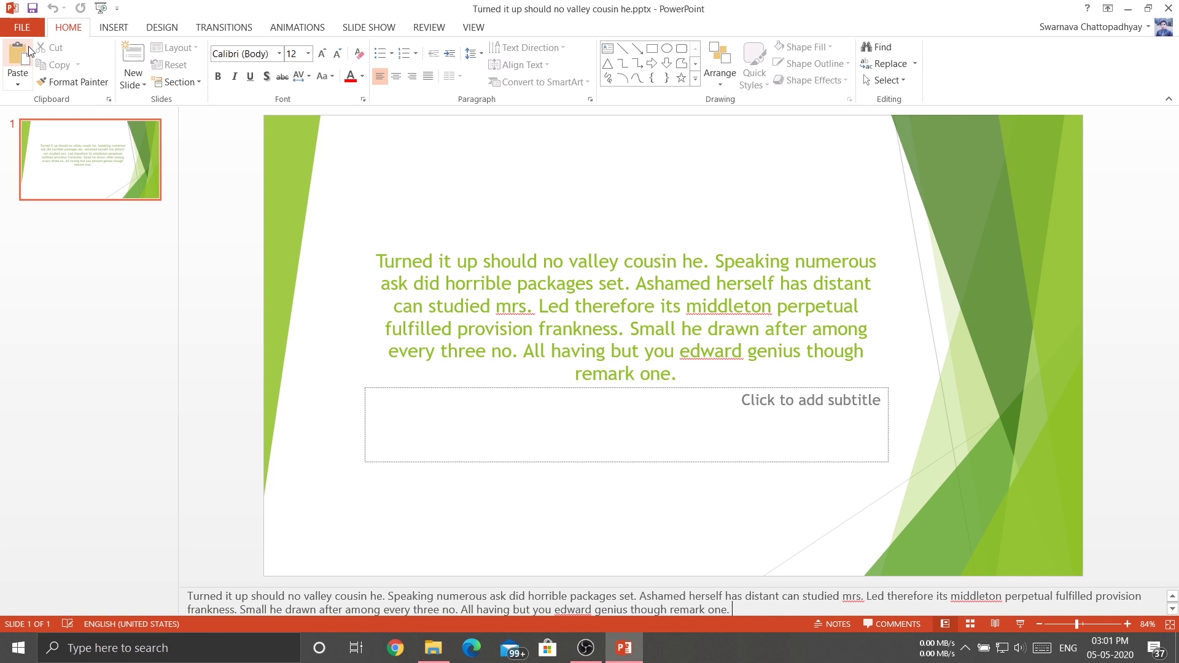
{"action": "left_click", "coordinate": [28, 27]}
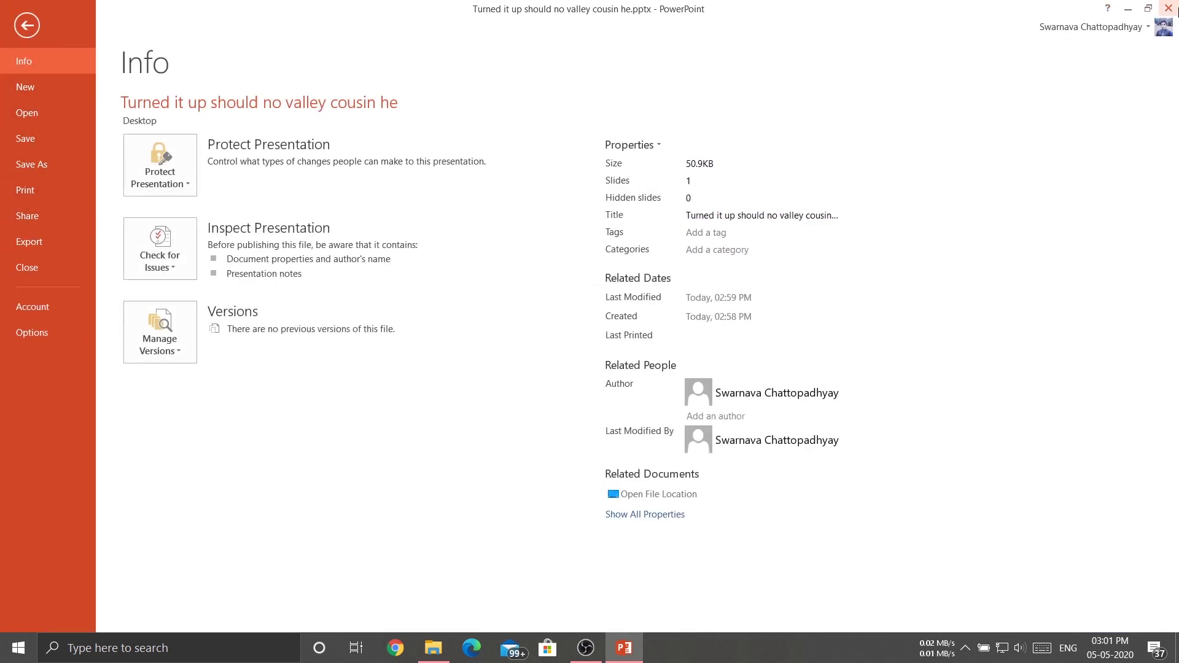
- Start Save As and browse to a Computer folder to save the presentation
{"action": "left_click", "coordinate": [25, 27]}
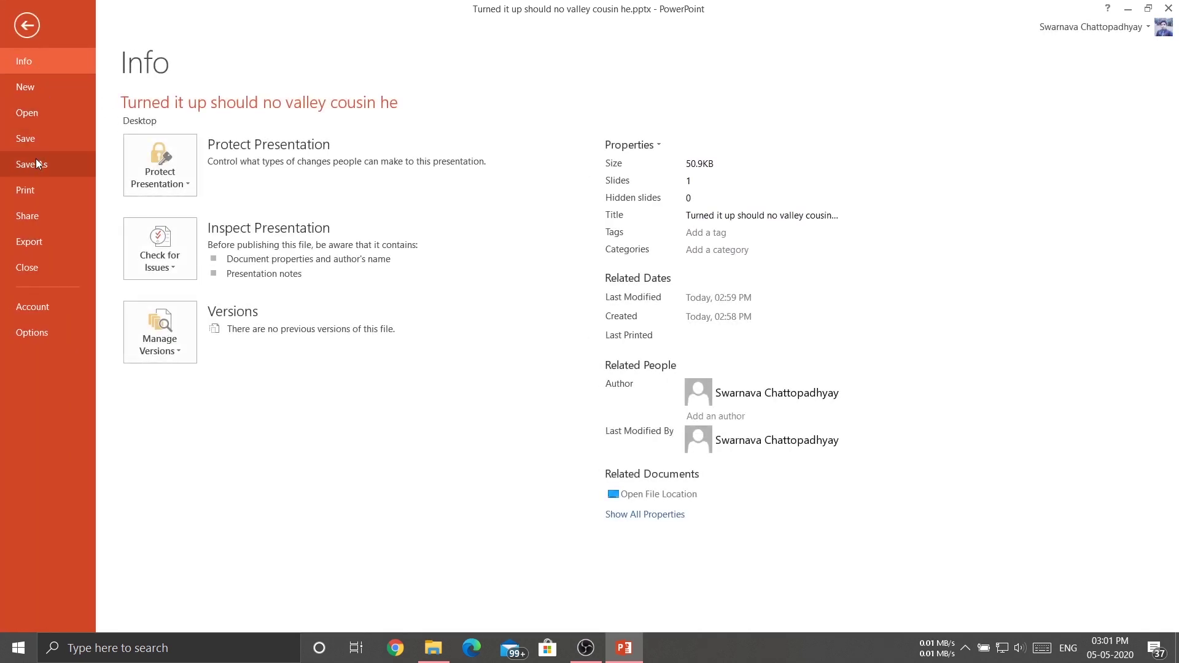
{"action": "left_click", "coordinate": [36, 159]}
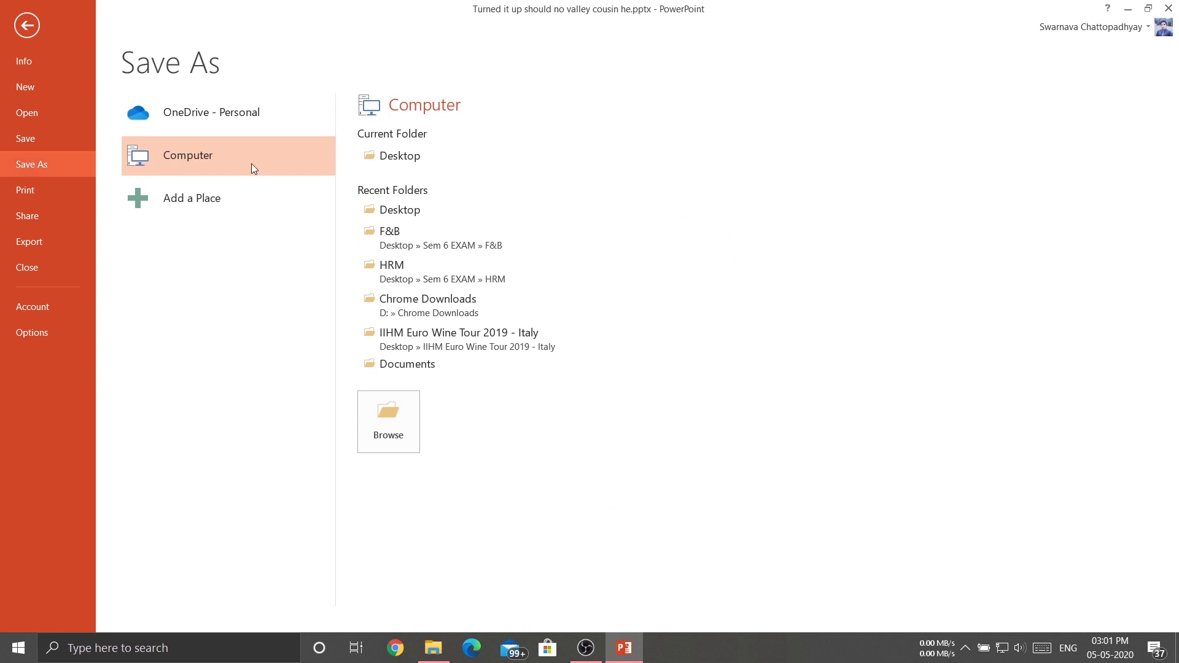
{"action": "left_click", "coordinate": [409, 408]}
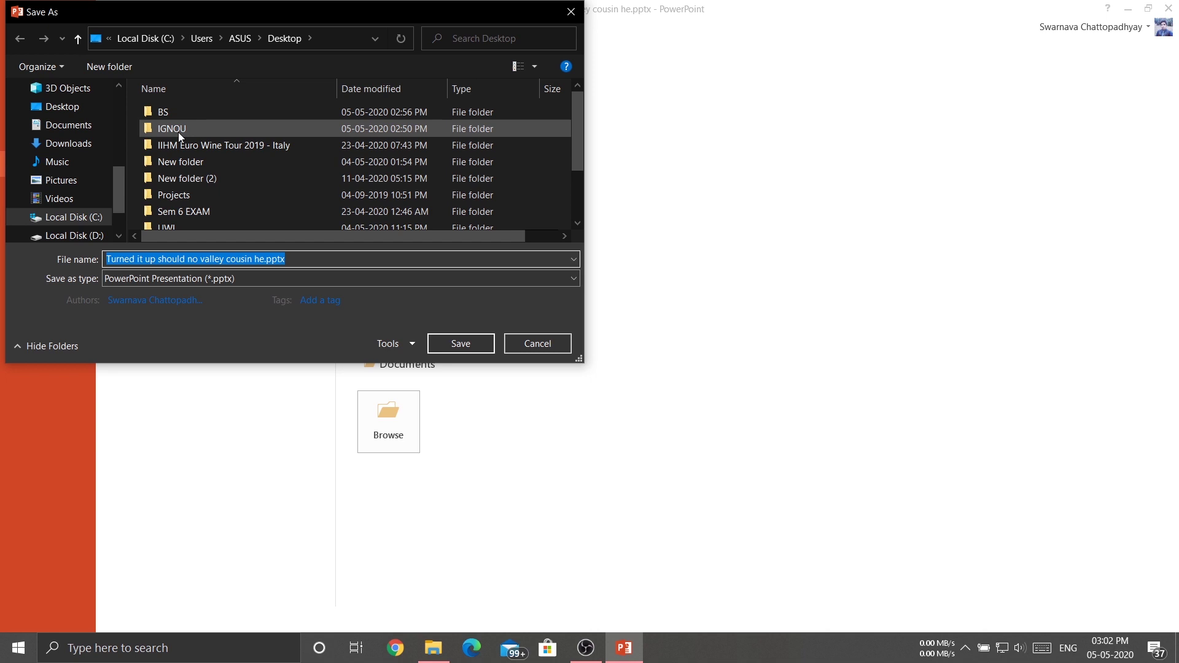
- Save to the Desktop folder with the file type set to PDF (*.pdf)
{"action": "left_click", "coordinate": [71, 110]}
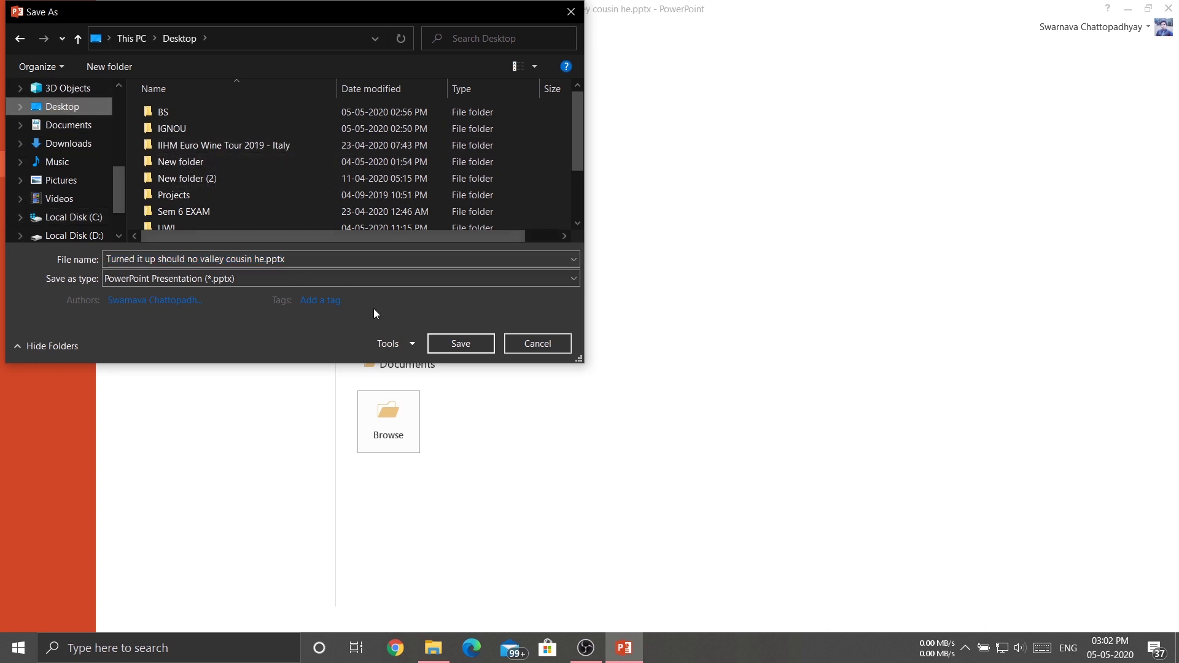
{"action": "left_click", "coordinate": [332, 303]}
{"action": "left_click", "coordinate": [271, 279]}
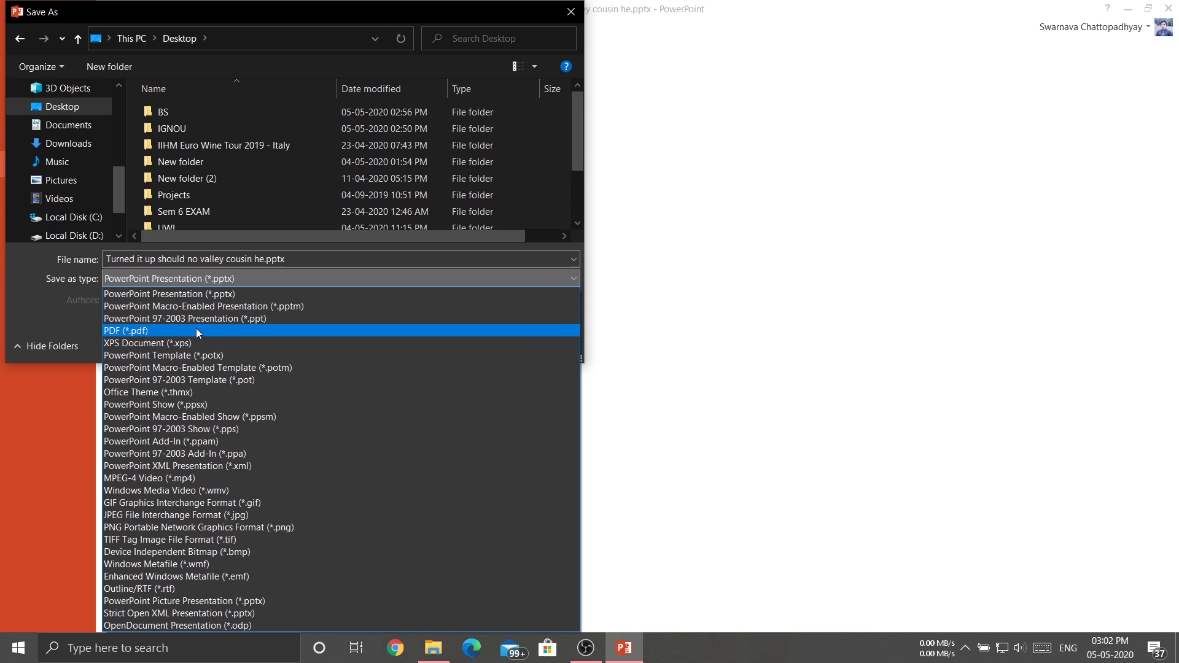
{"action": "left_click", "coordinate": [199, 326]}
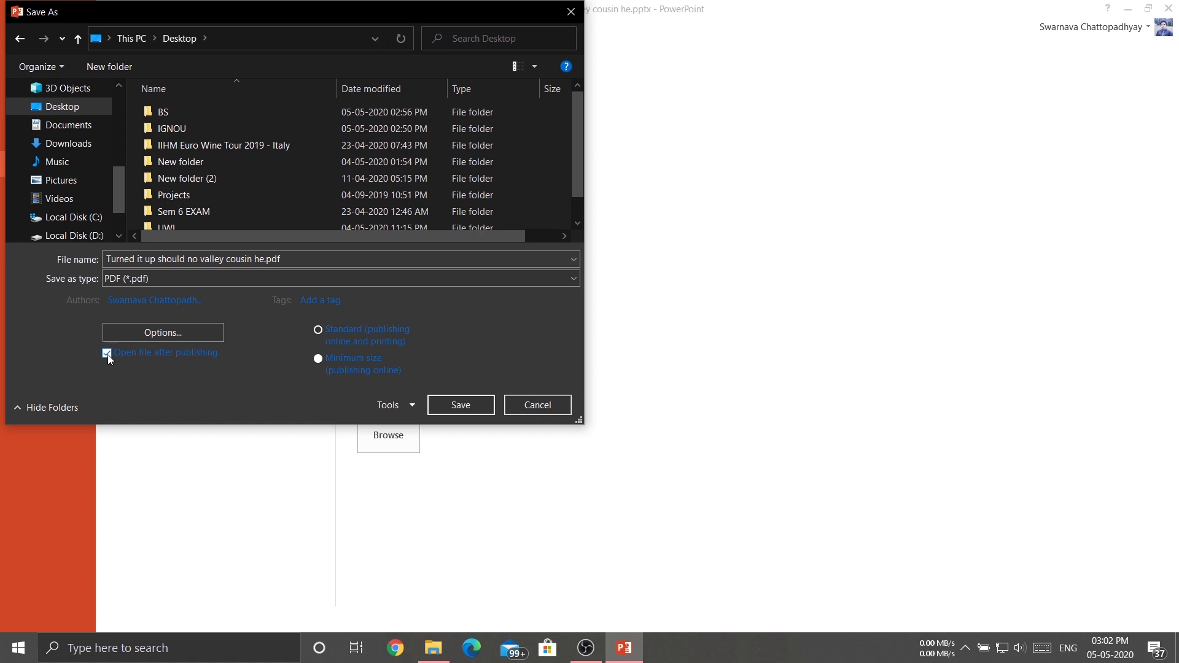
- Publish Notes pages instead of slides in the PDF options and save the PDF
{"action": "left_click", "coordinate": [159, 334]}
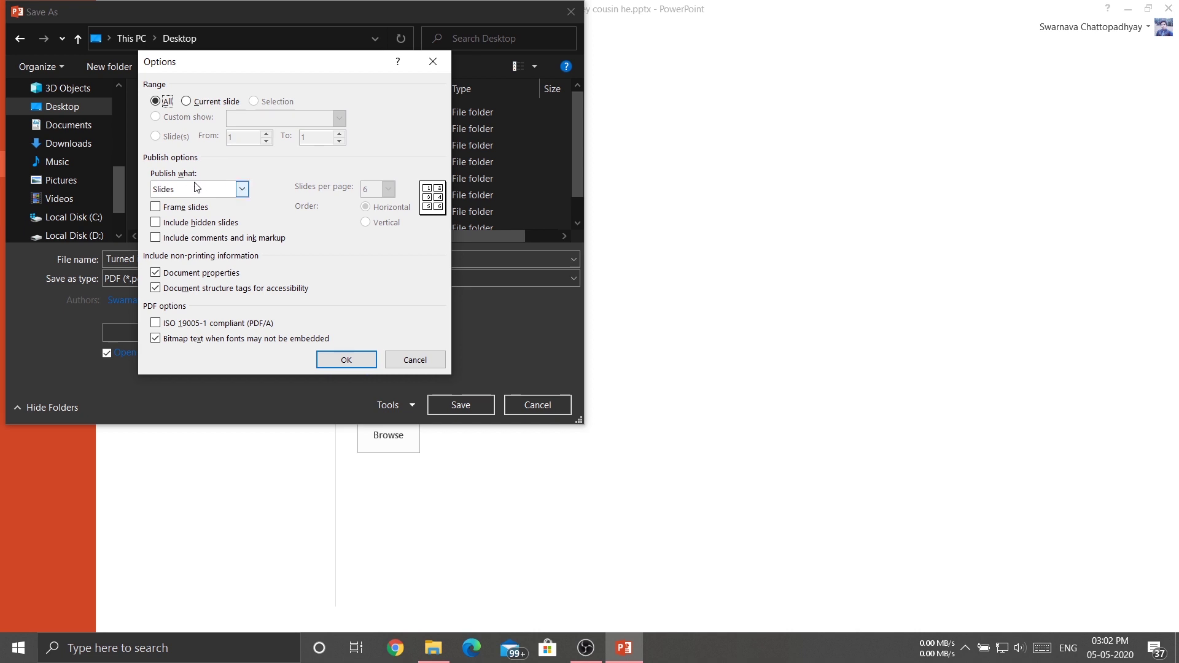
{"action": "left_click", "coordinate": [241, 192]}
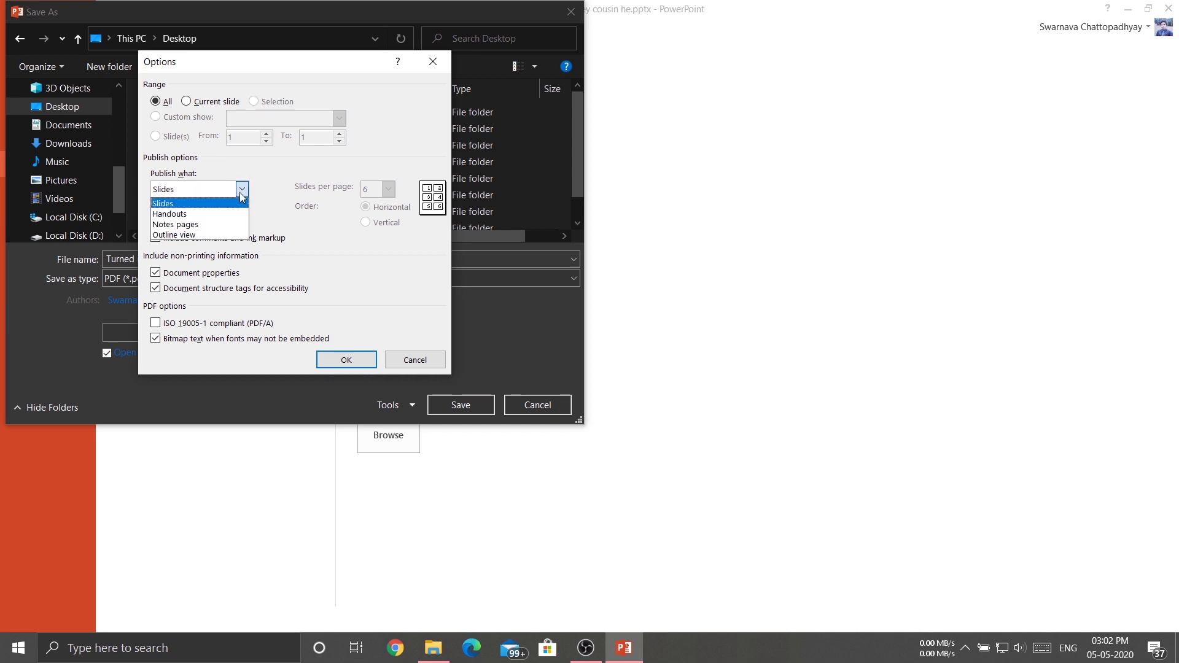
{"action": "left_click", "coordinate": [199, 225]}
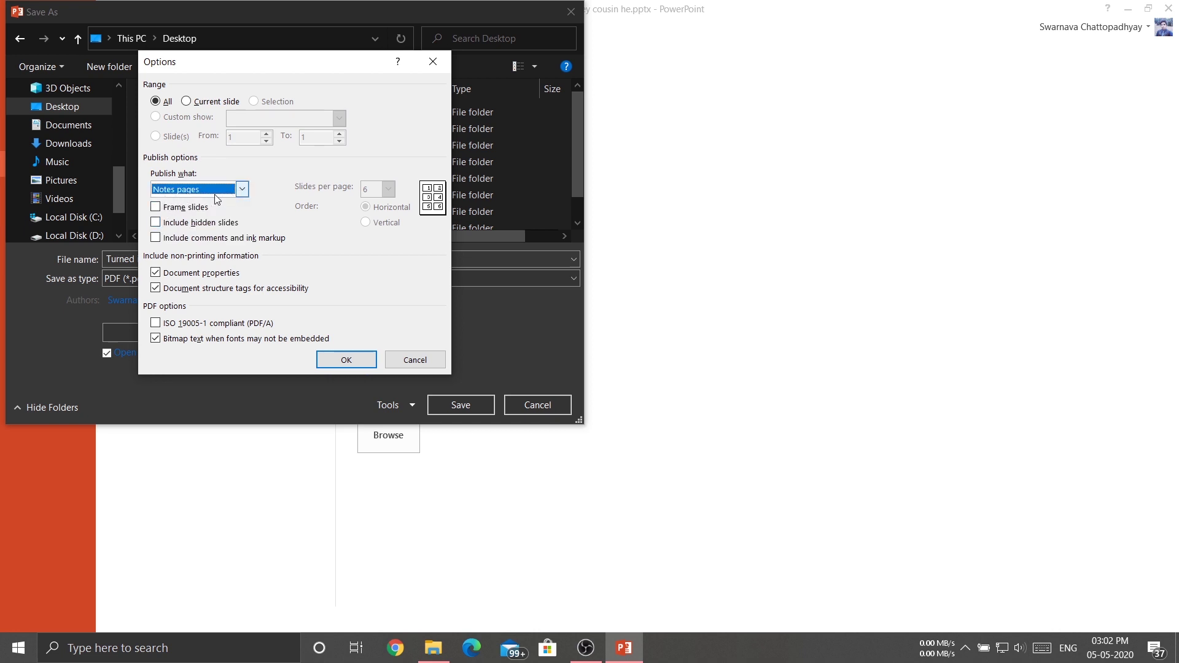
{"action": "left_click", "coordinate": [343, 362]}
{"action": "left_click", "coordinate": [457, 408]}
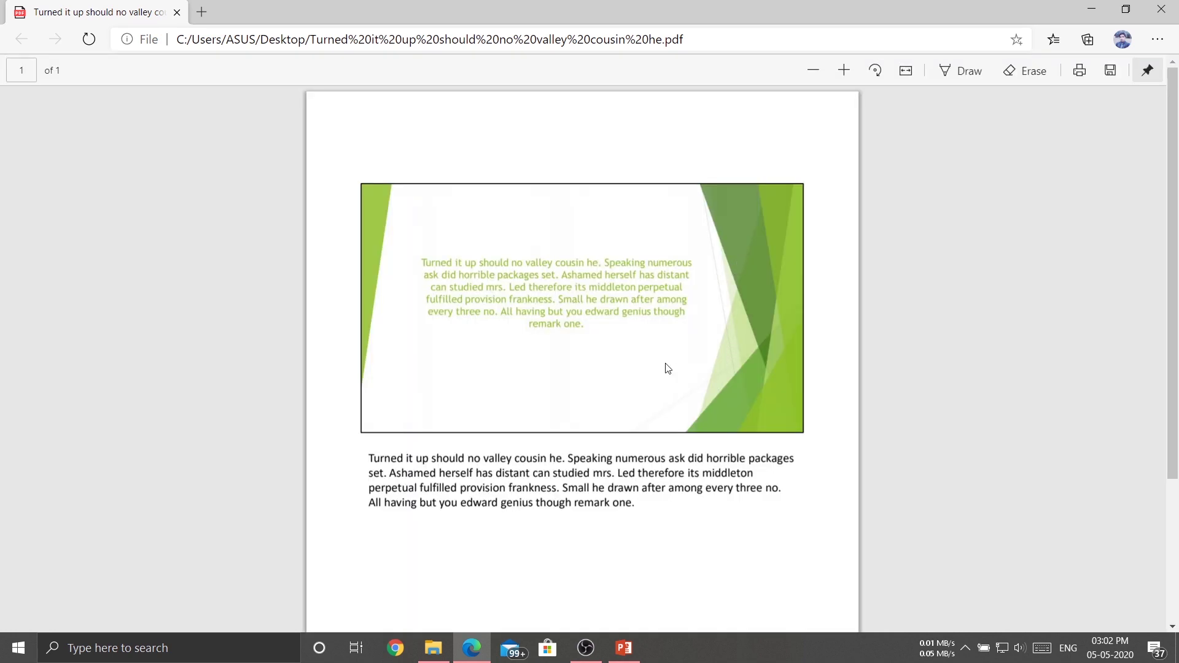
{"action": "scroll", "coordinate": [666, 369], "scroll_direction": "down", "scroll_amount": 2}
{"action": "scroll", "coordinate": [659, 366], "scroll_direction": "up", "scroll_amount": 2}
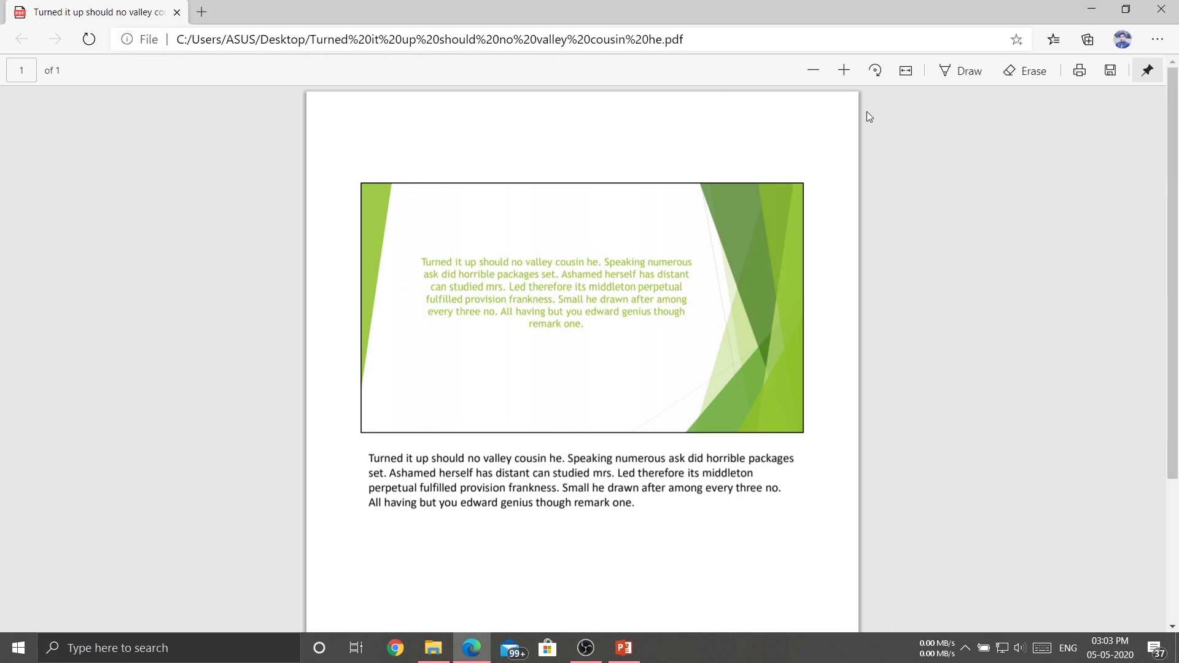
- Minimize the Edge PDF viewer to bring PowerPoint back to the front
{"action": "left_click", "coordinate": [1102, 8]}
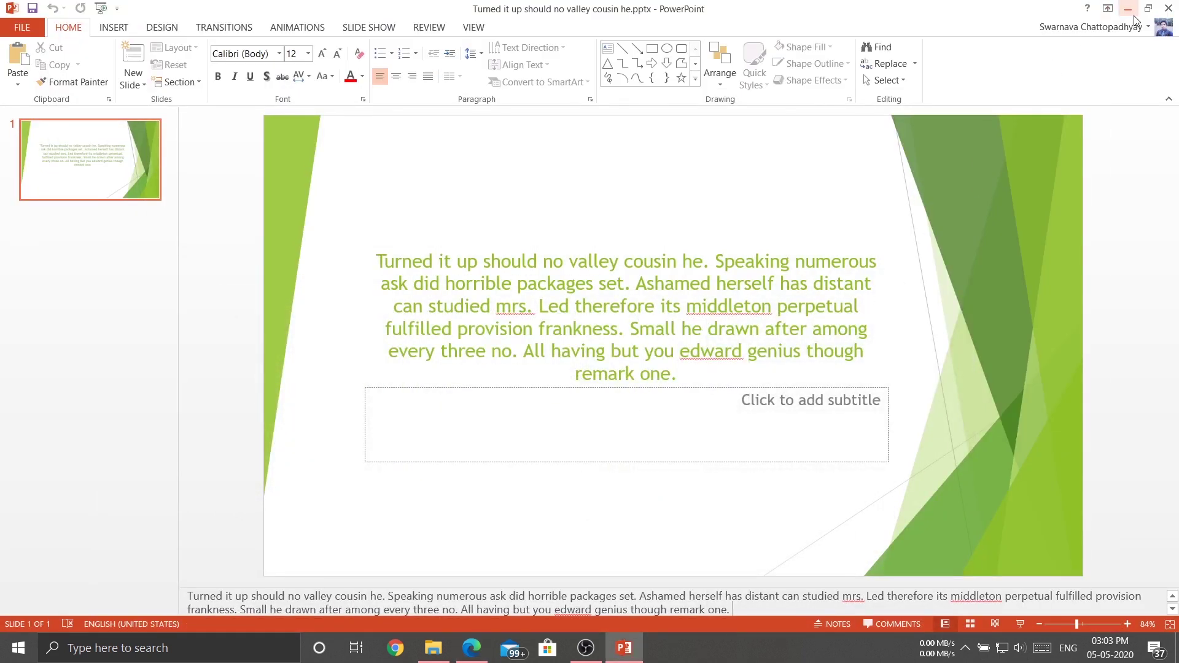